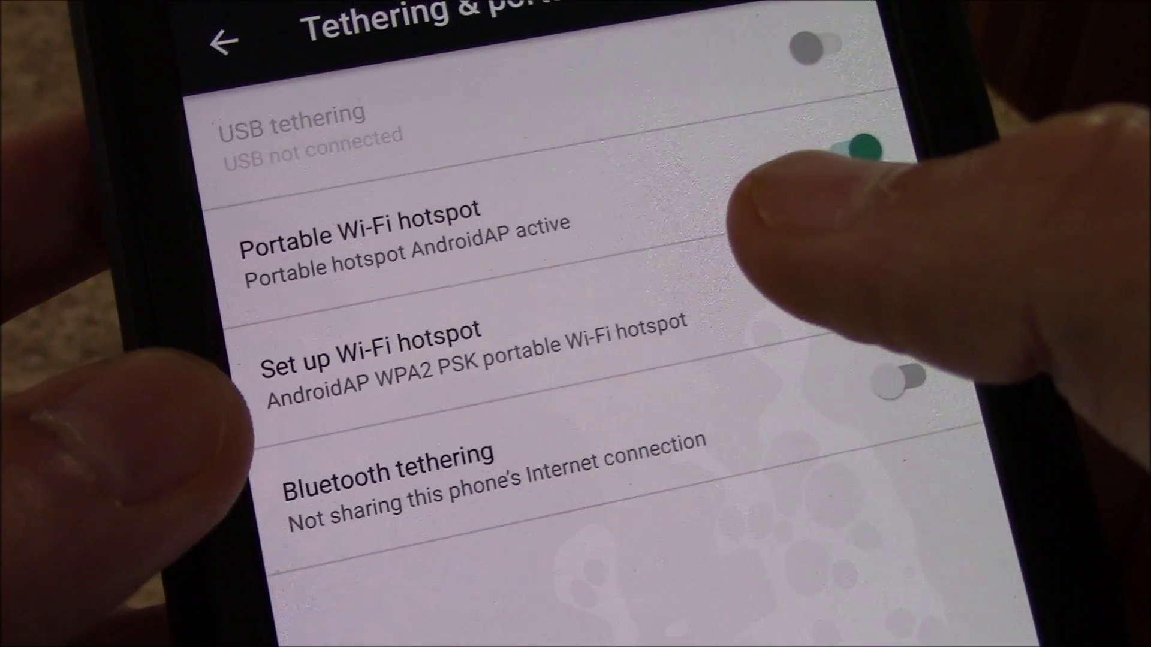
Open the hotspot setup dialog showing AndroidAP, WPA2 PSK security and 2.4 GHz band
left_click(697, 288)
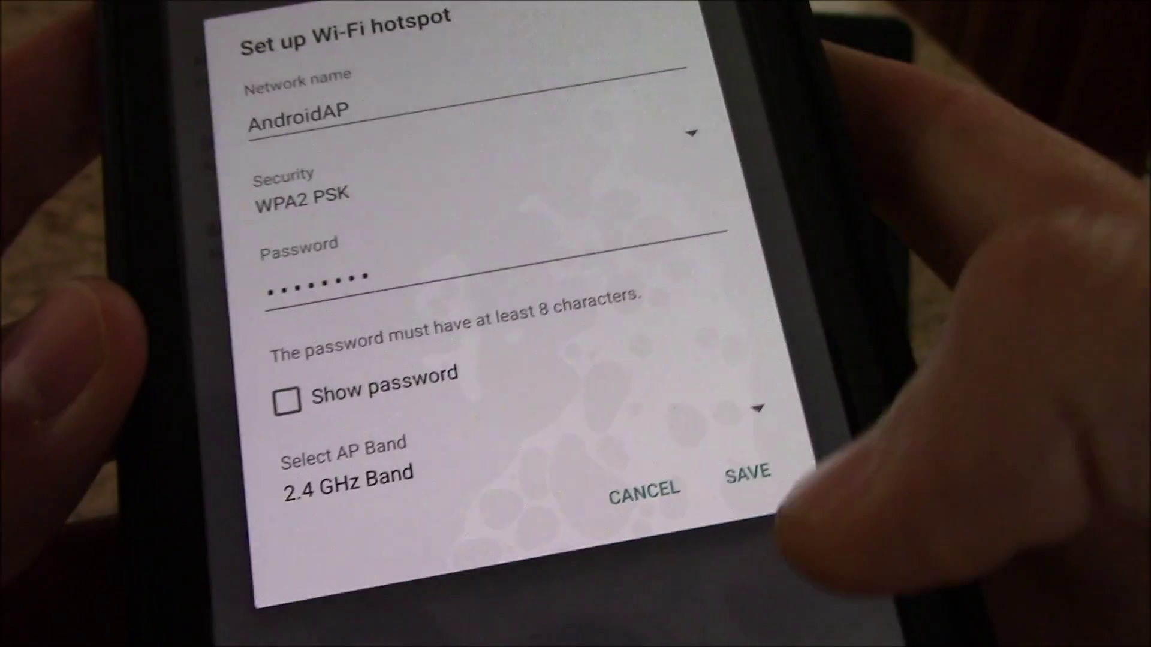
Save the AndroidAP WPA2 PSK hotspot settings and return to the home screen
left_click(784, 559)
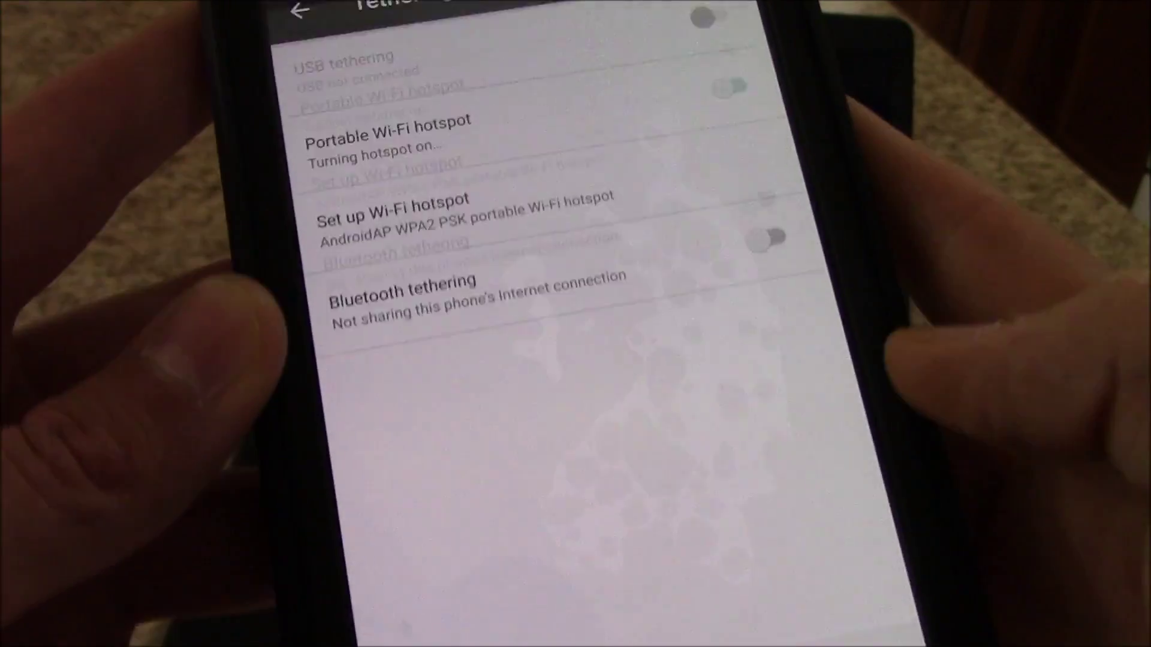
left_click(648, 630)
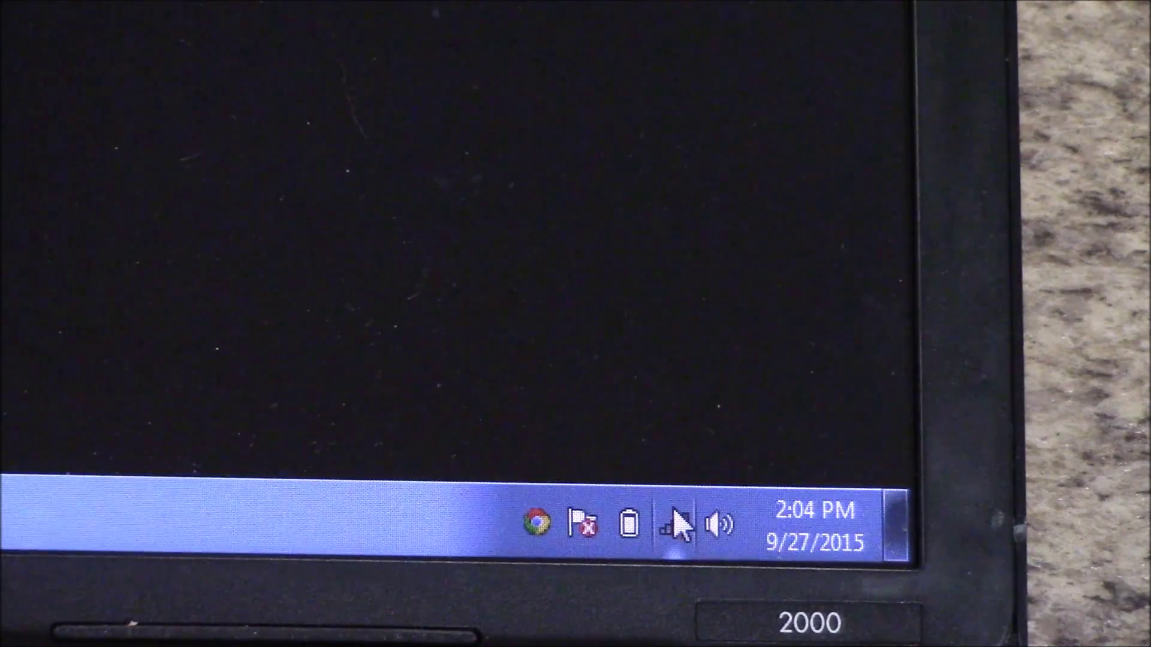
Connect to the AndroidAP network from the wireless tray list
left_click(681, 529)
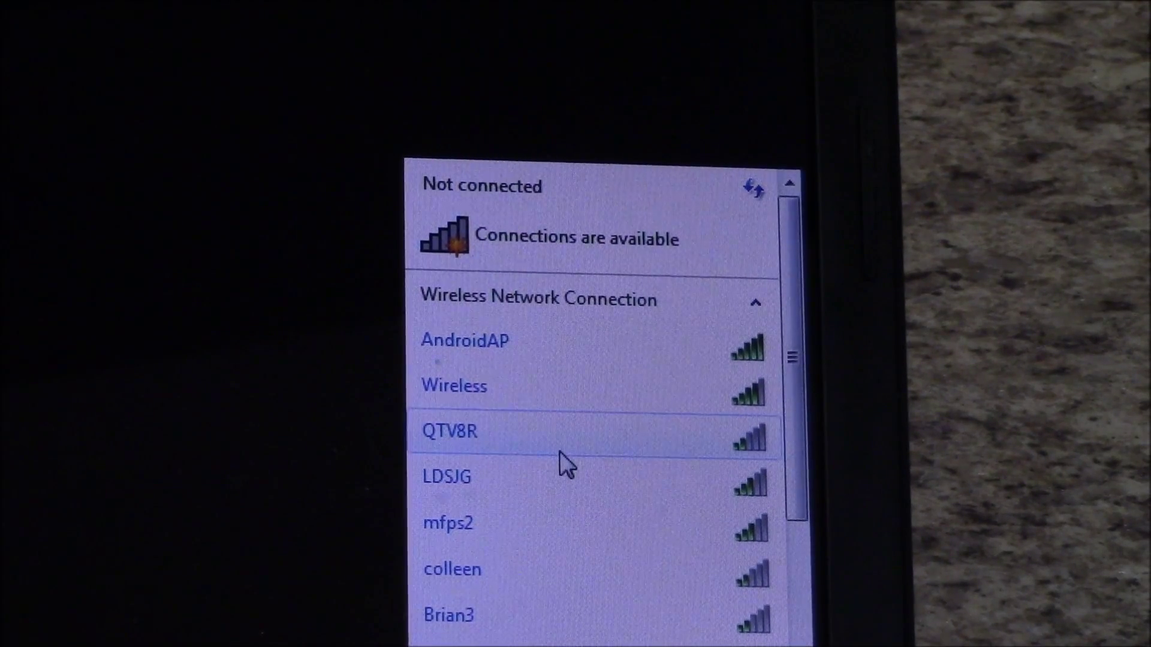
left_click(533, 355)
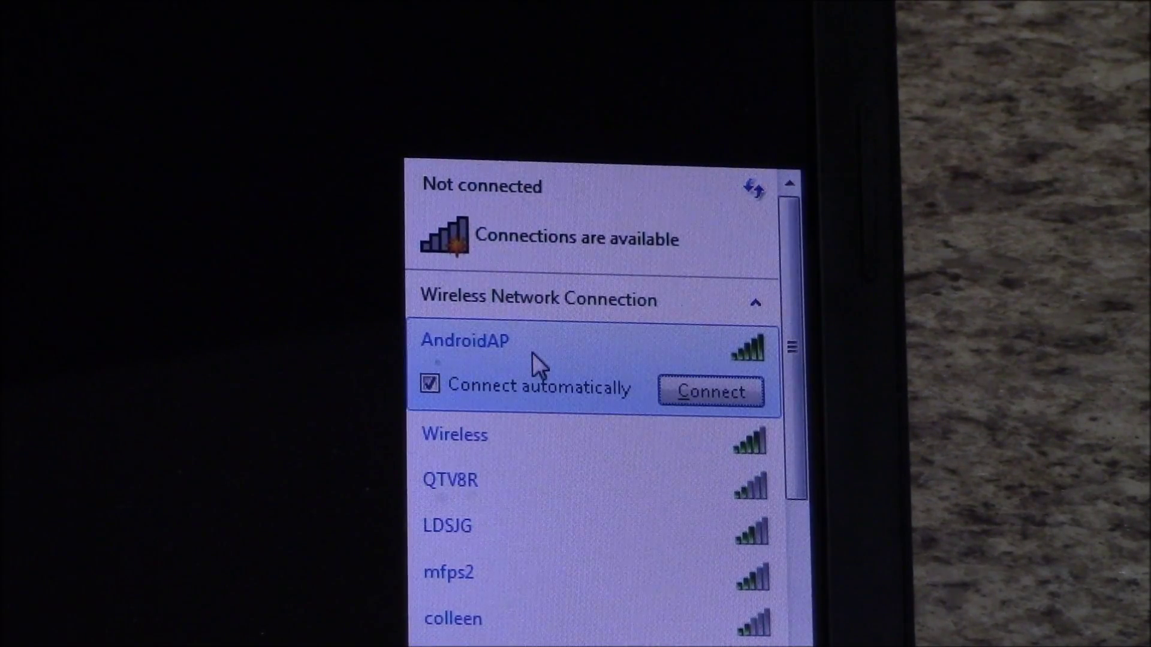
left_click(681, 396)
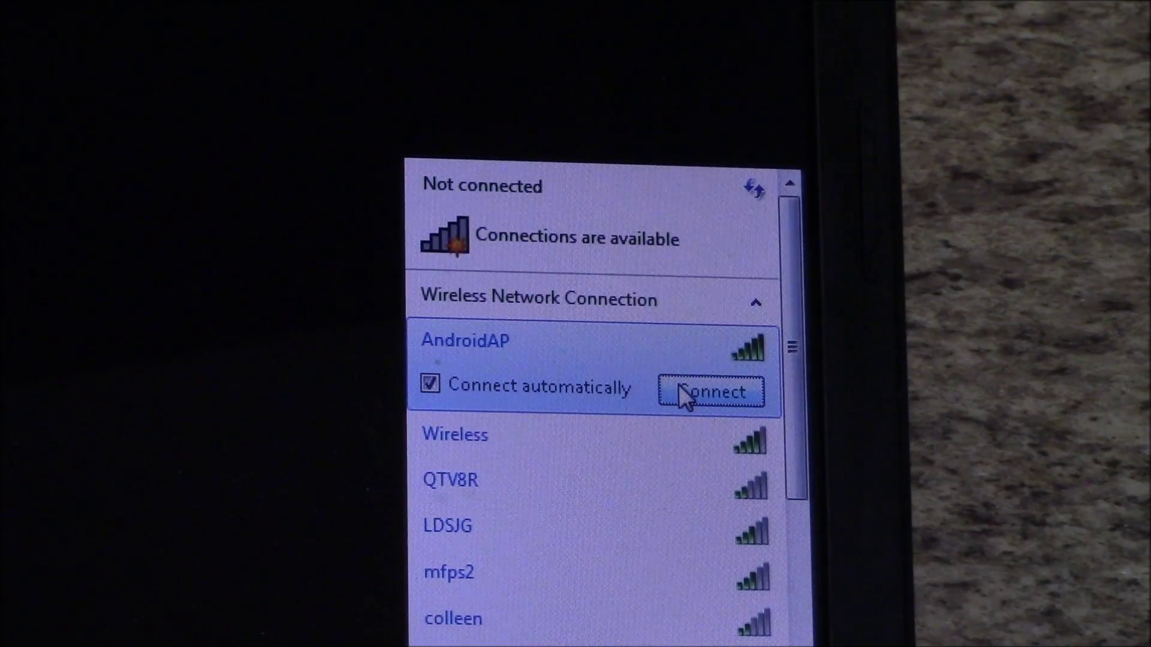
left_click(679, 387)
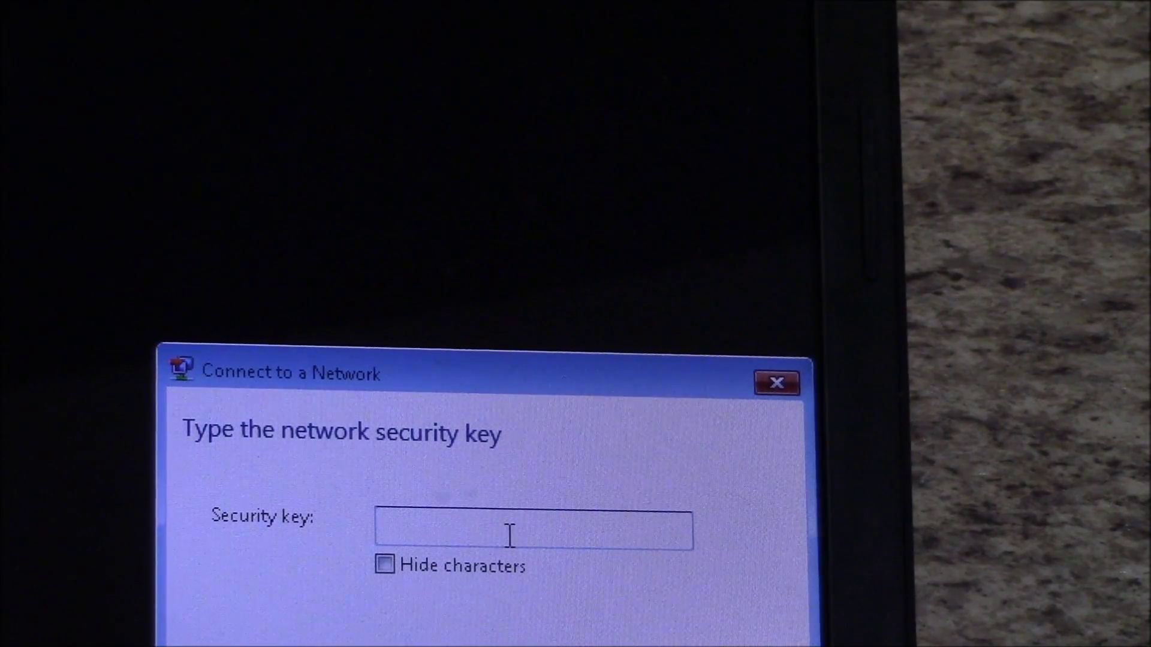
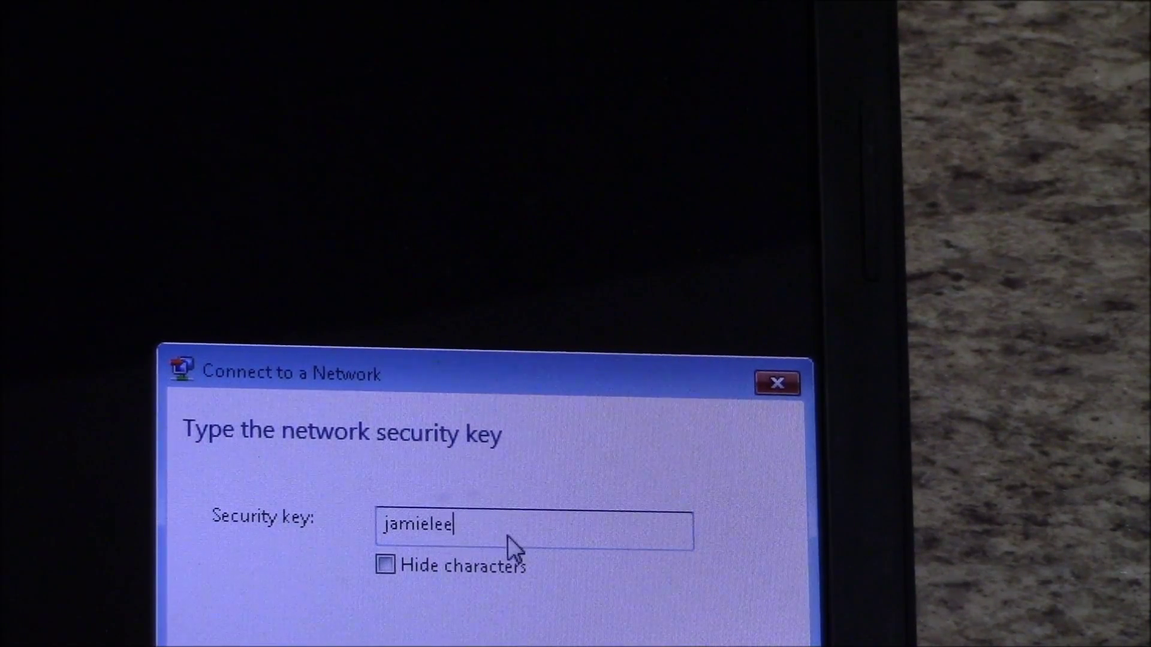
Submit the AndroidAP security key to connect the laptop
key("Return")
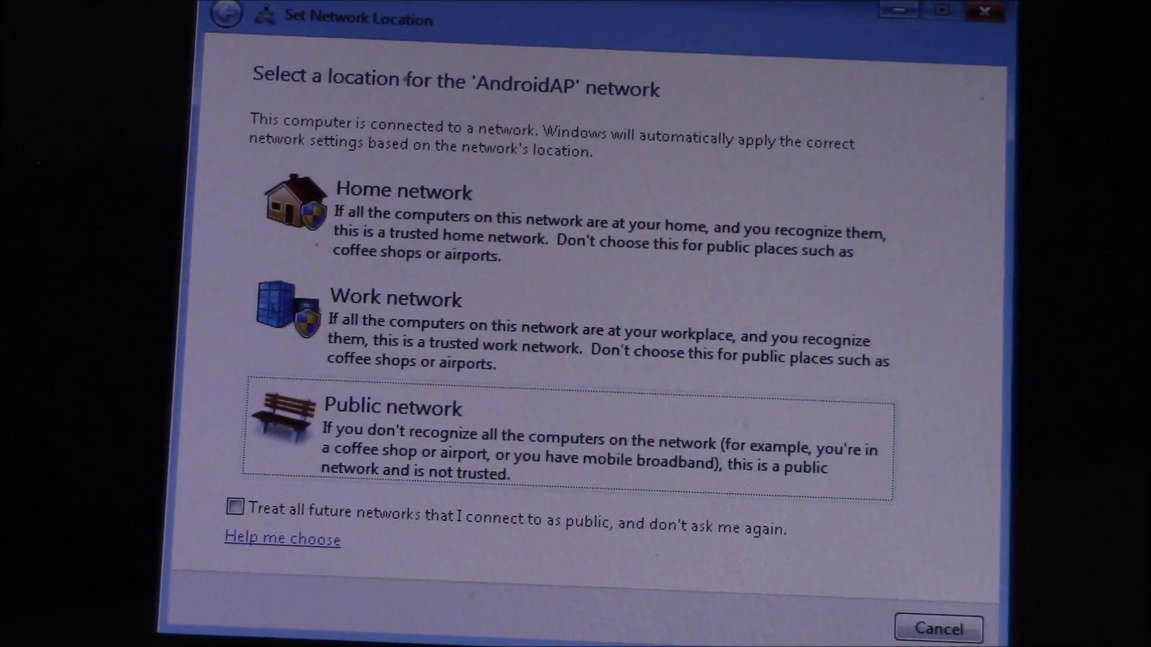
Choose Home network as the AndroidAP network location
left_click(673, 244)
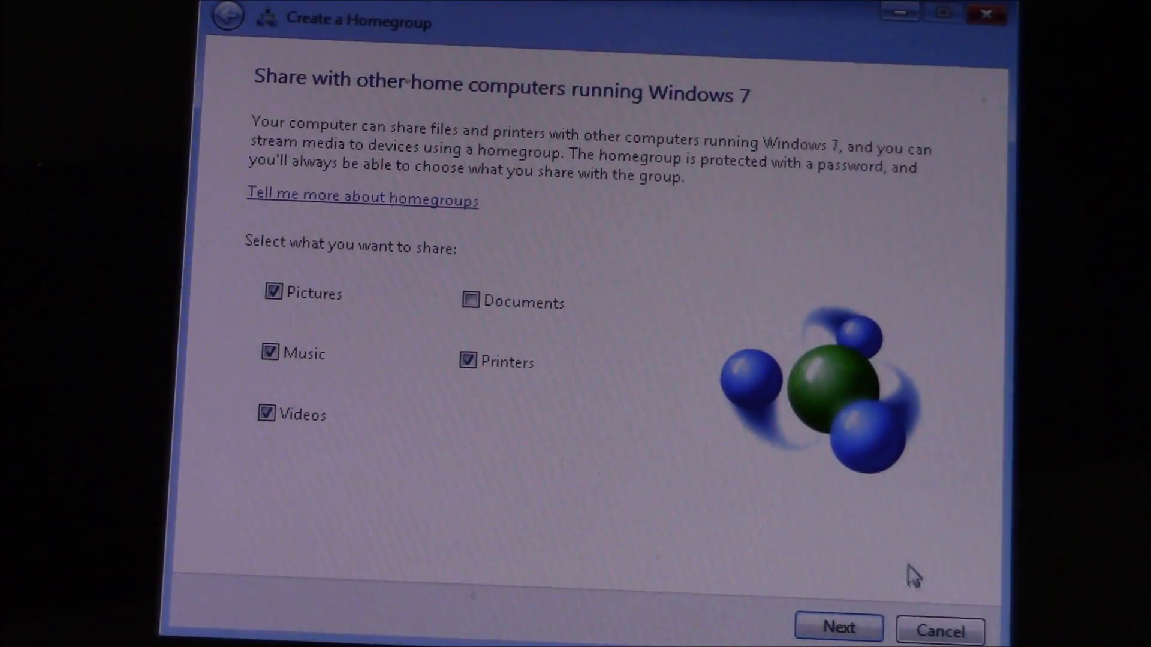